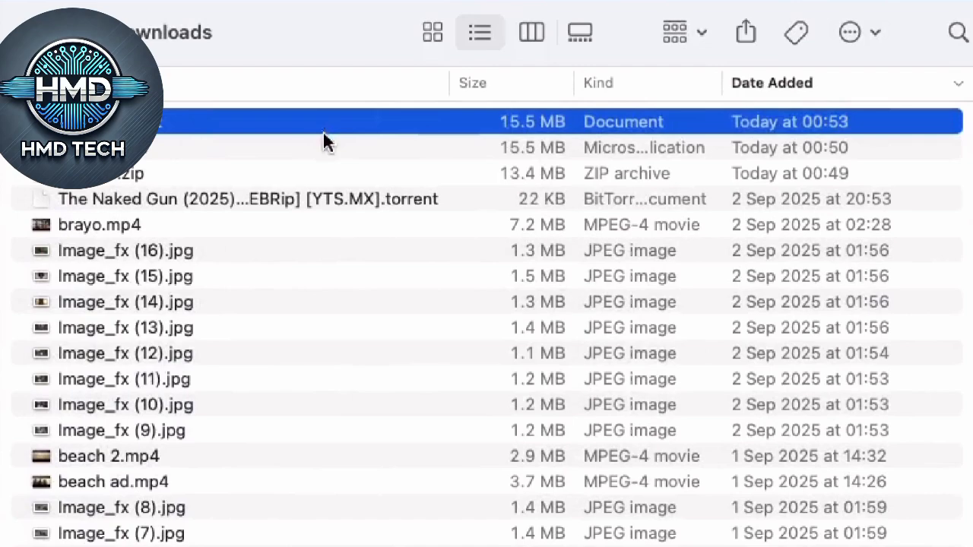
Show the context menu for x360ce.zip in Downloads, dismissing it once and reopening it.
{"action": "right_click", "coordinate": [135, 169]}
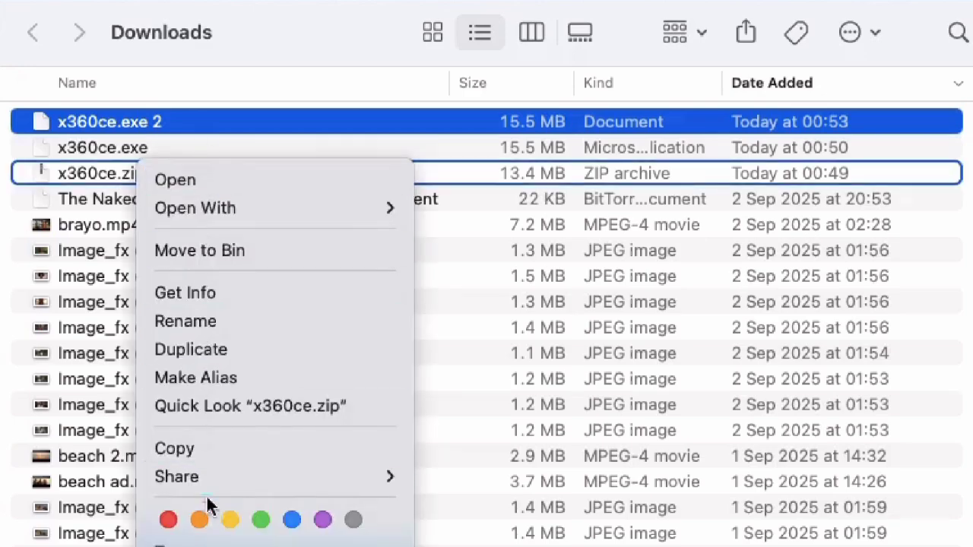
{"action": "key", "text": "Escape"}
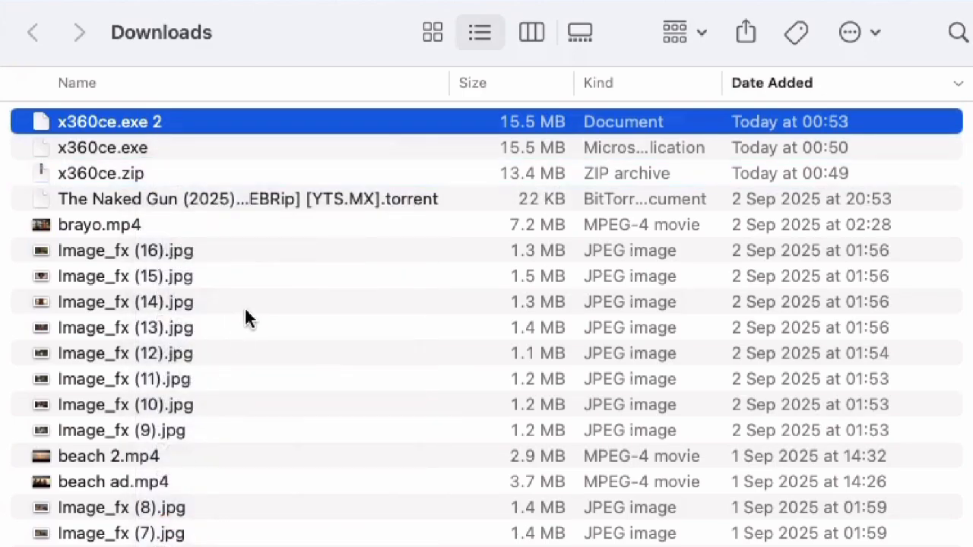
{"action": "right_click", "coordinate": [136, 173]}
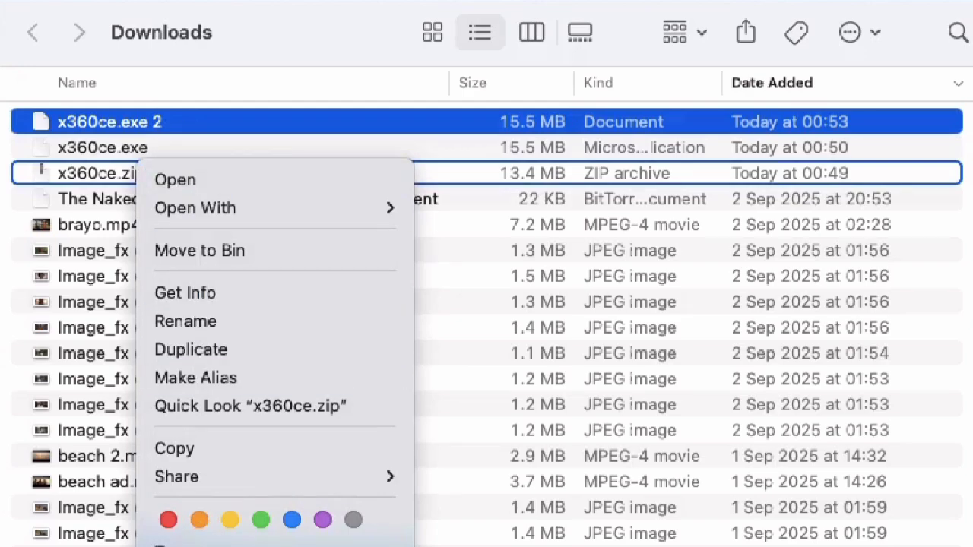
Open Microsoft's 'Install .NET Framework 3.5 on Windows' article and scroll through it.
{"action": "key", "text": "Escape"}
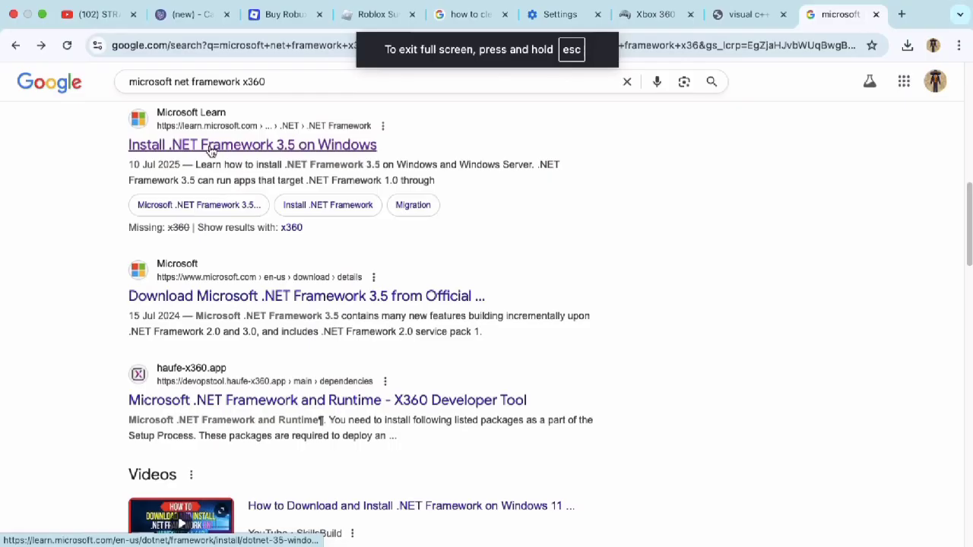
{"action": "left_click", "coordinate": [212, 151]}
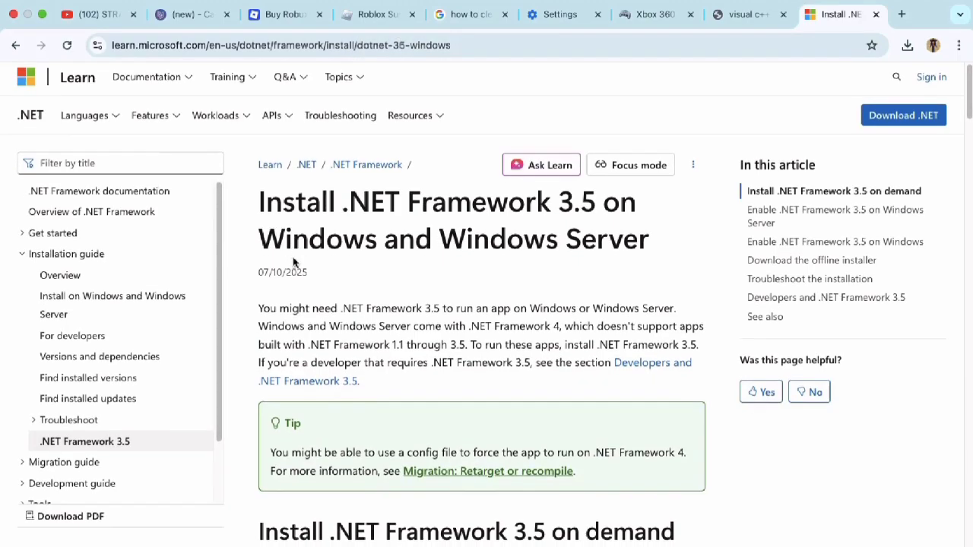
{"action": "scroll", "coordinate": [294, 263], "scroll_direction": "down", "scroll_amount": 5}
{"action": "scroll", "coordinate": [294, 264], "scroll_direction": "down", "scroll_amount": 3}
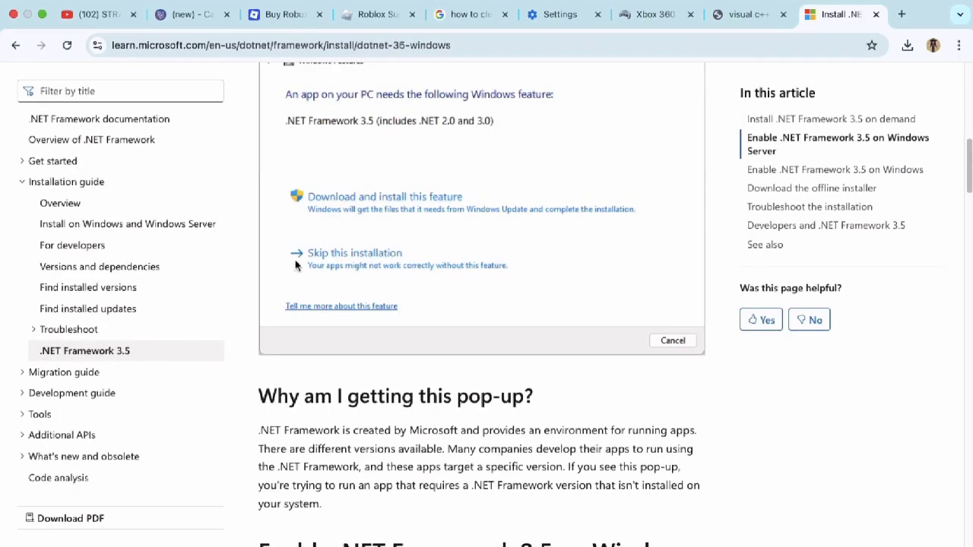
{"action": "scroll", "coordinate": [296, 265], "scroll_direction": "down", "scroll_amount": 2}
{"action": "scroll", "coordinate": [296, 264], "scroll_direction": "down", "scroll_amount": 1}
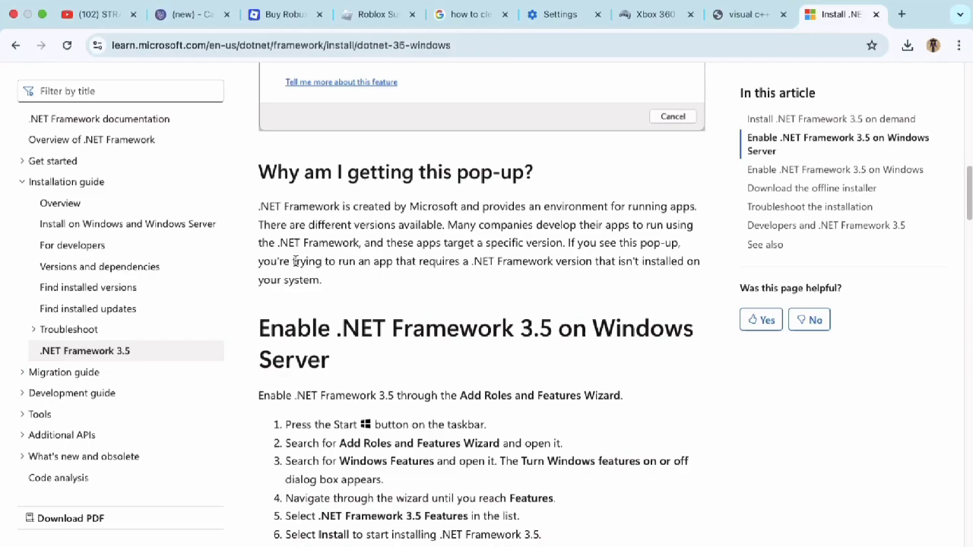
{"action": "scroll", "coordinate": [296, 265], "scroll_direction": "up", "scroll_amount": 5}
{"action": "scroll", "coordinate": [295, 266], "scroll_direction": "up", "scroll_amount": 1}
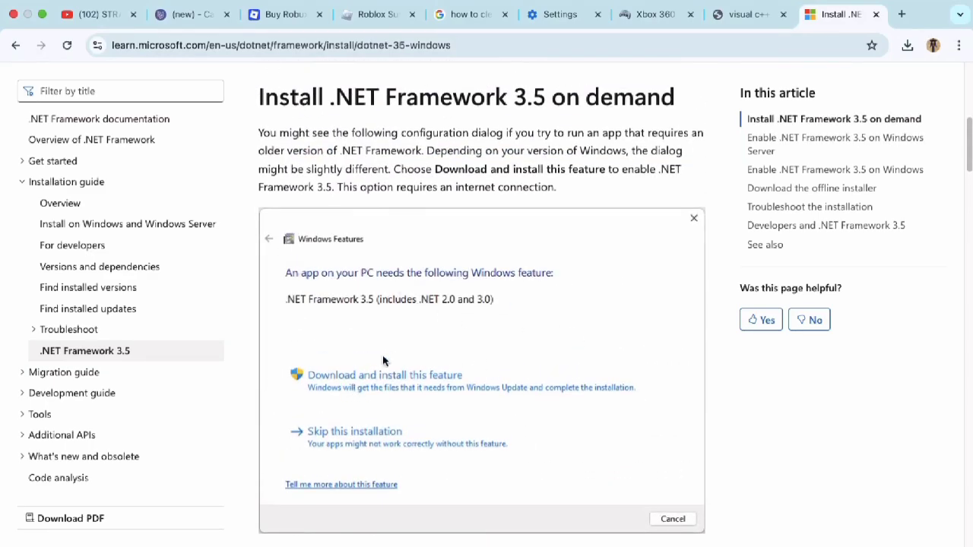
{"action": "scroll", "coordinate": [412, 286], "scroll_direction": "down", "scroll_amount": 5}
{"action": "scroll", "coordinate": [412, 286], "scroll_direction": "up", "scroll_amount": 5}
{"action": "scroll", "coordinate": [412, 286], "scroll_direction": "up", "scroll_amount": 5}
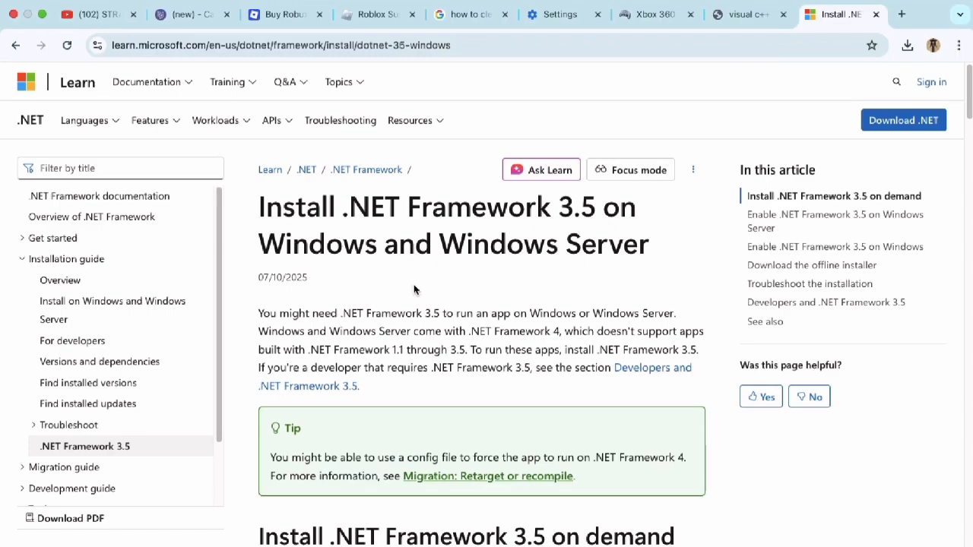
From the visual c++ results tab, open 'Latest supported Visual C++ Redistributable downloads'.
{"action": "left_click", "coordinate": [749, 14]}
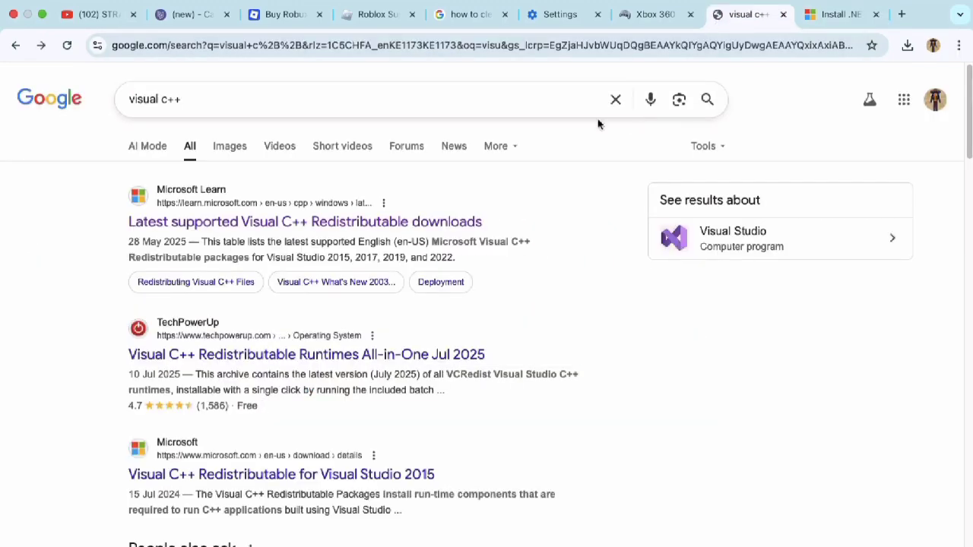
{"action": "left_click", "coordinate": [354, 223]}
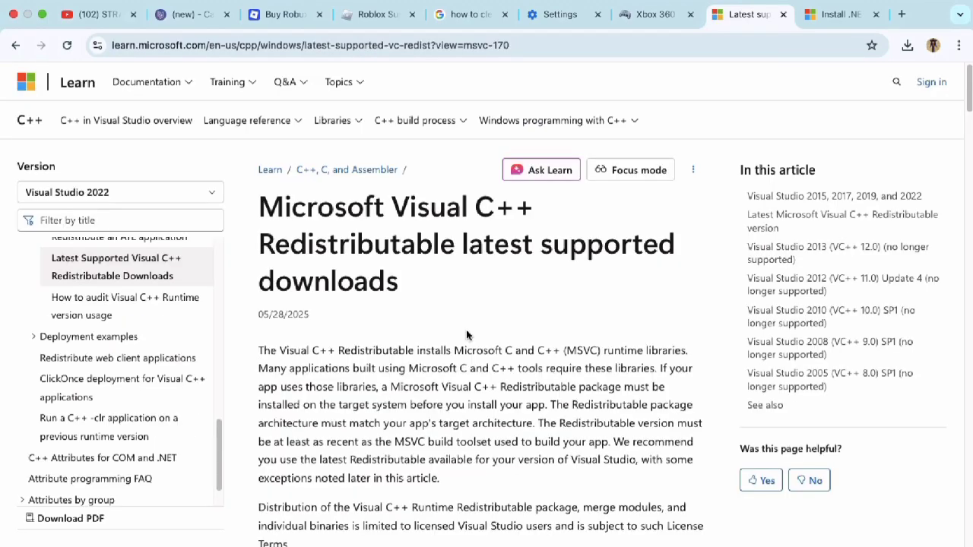
{"action": "scroll", "coordinate": [462, 334], "scroll_direction": "down", "scroll_amount": 1}
{"action": "scroll", "coordinate": [460, 328], "scroll_direction": "up", "scroll_amount": 1}
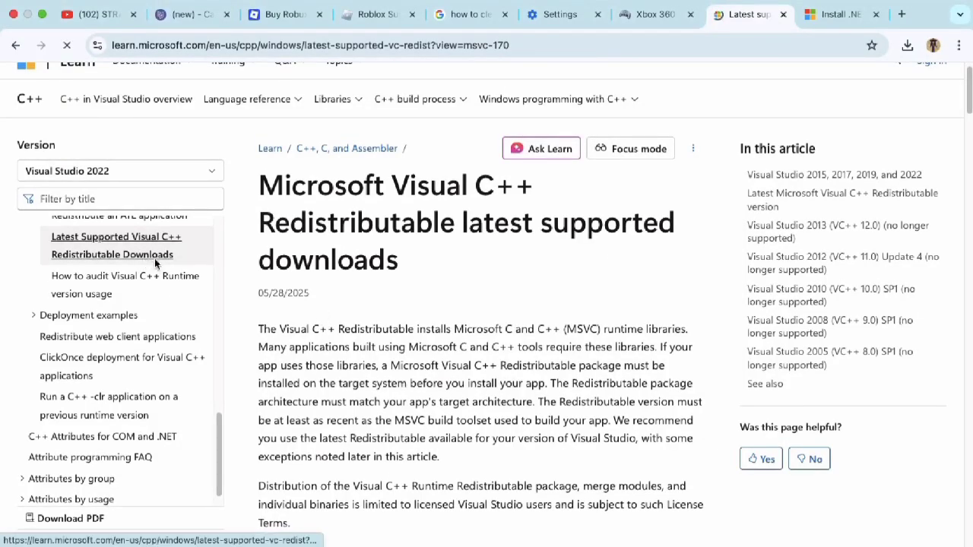
{"action": "scroll", "coordinate": [145, 262], "scroll_direction": "up", "scroll_amount": 1}
Scroll down through the Visual C++ Redistributable downloads page.
{"action": "scroll", "coordinate": [389, 320], "scroll_direction": "down", "scroll_amount": 5}
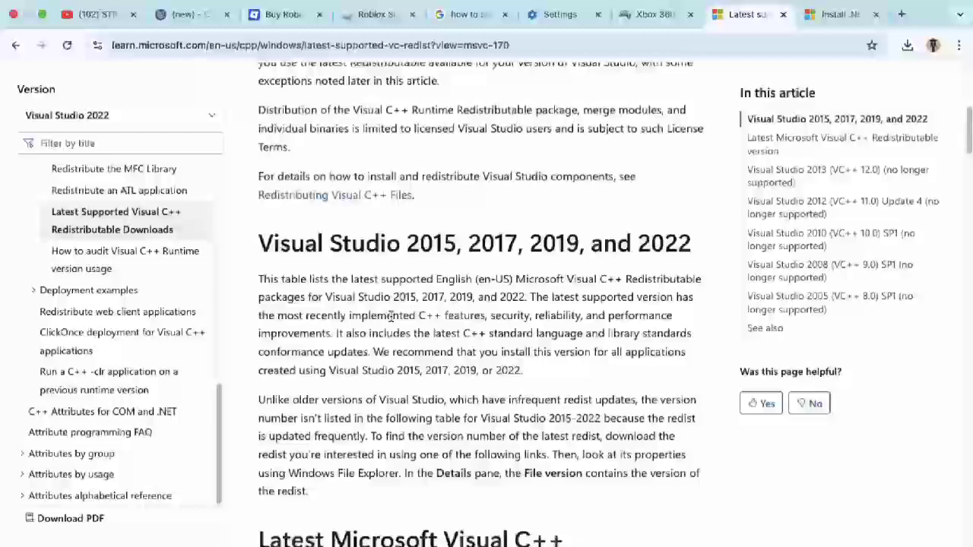
{"action": "scroll", "coordinate": [392, 318], "scroll_direction": "down", "scroll_amount": 5}
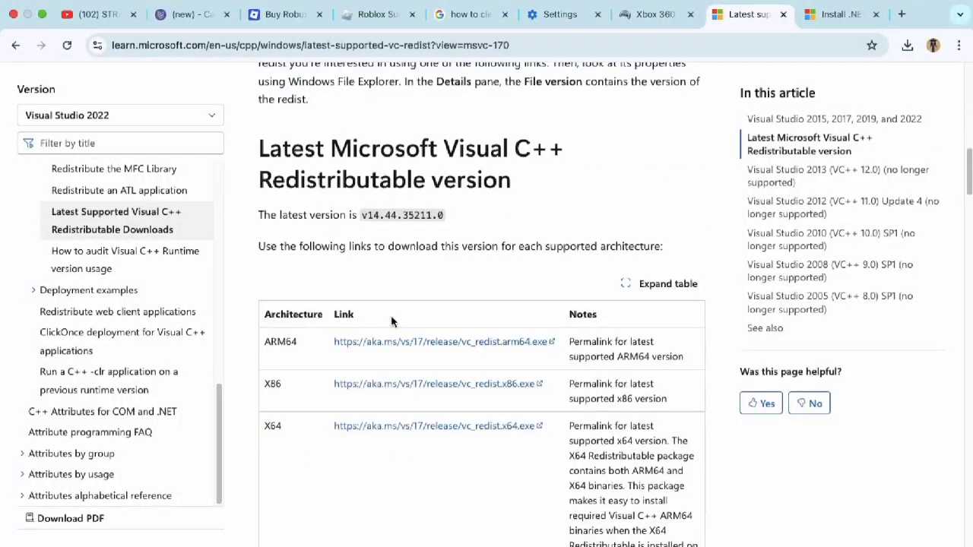
{"action": "scroll", "coordinate": [393, 318], "scroll_direction": "down", "scroll_amount": 3}
{"action": "scroll", "coordinate": [392, 318], "scroll_direction": "down", "scroll_amount": 4}
{"action": "scroll", "coordinate": [392, 318], "scroll_direction": "down", "scroll_amount": 1}
{"action": "scroll", "coordinate": [392, 318], "scroll_direction": "down", "scroll_amount": 3}
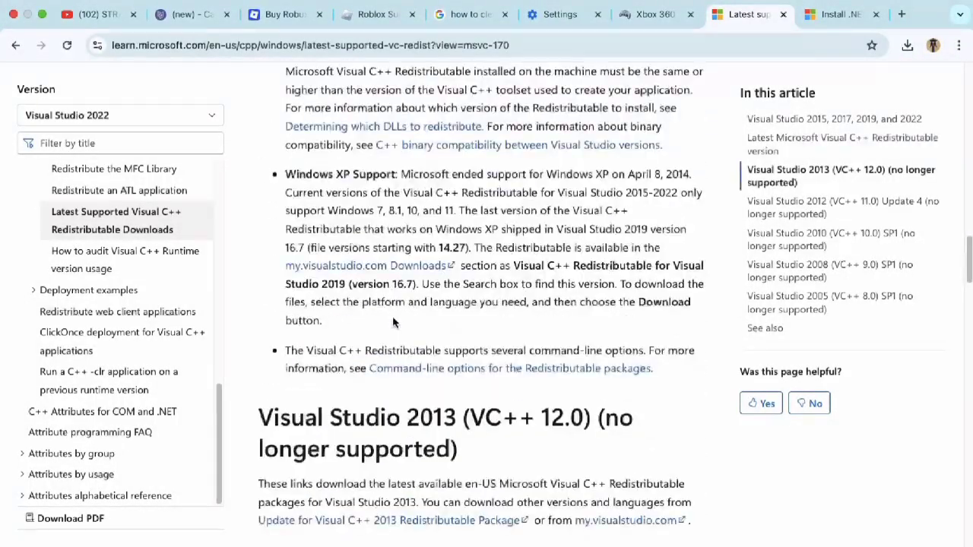
{"action": "scroll", "coordinate": [392, 319], "scroll_direction": "down", "scroll_amount": 8}
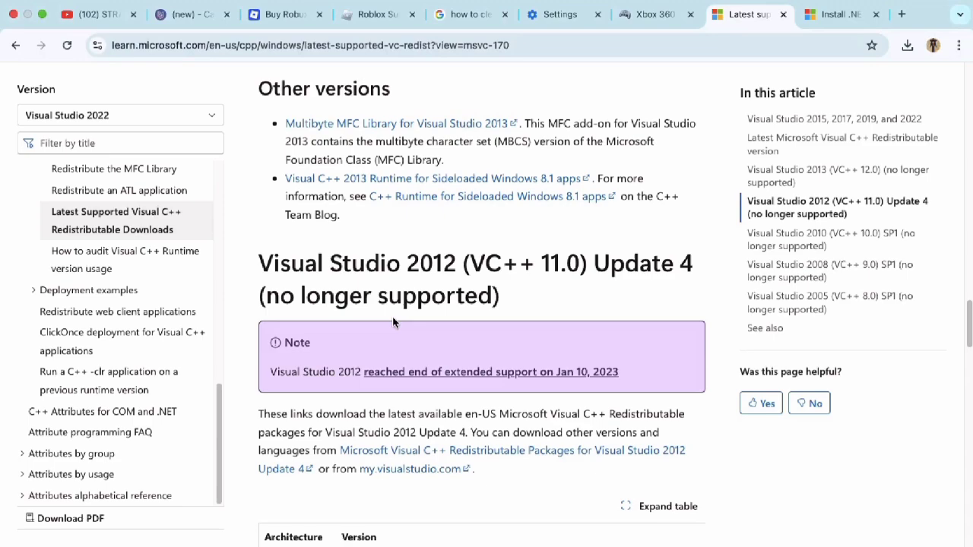
{"action": "scroll", "coordinate": [392, 319], "scroll_direction": "down", "scroll_amount": 1}
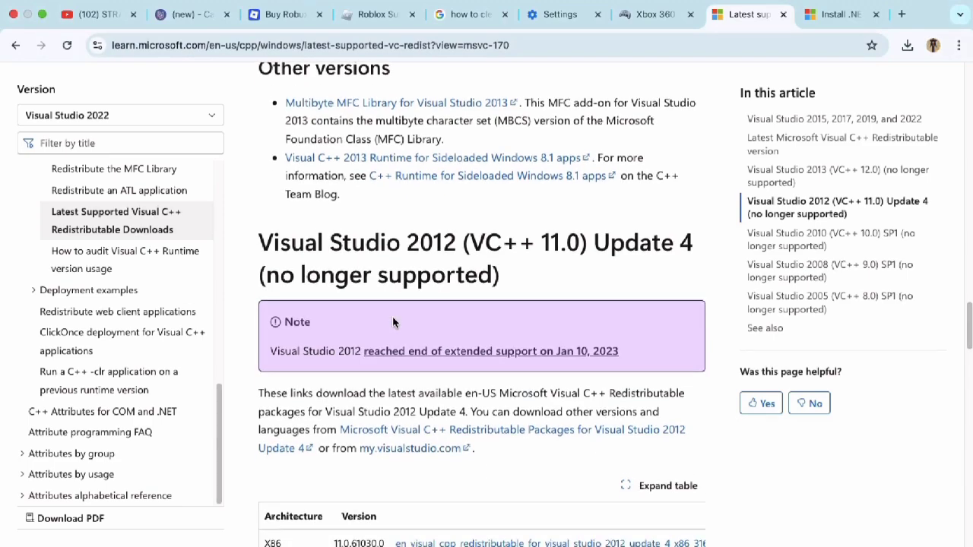
{"action": "scroll", "coordinate": [392, 318], "scroll_direction": "down", "scroll_amount": 3}
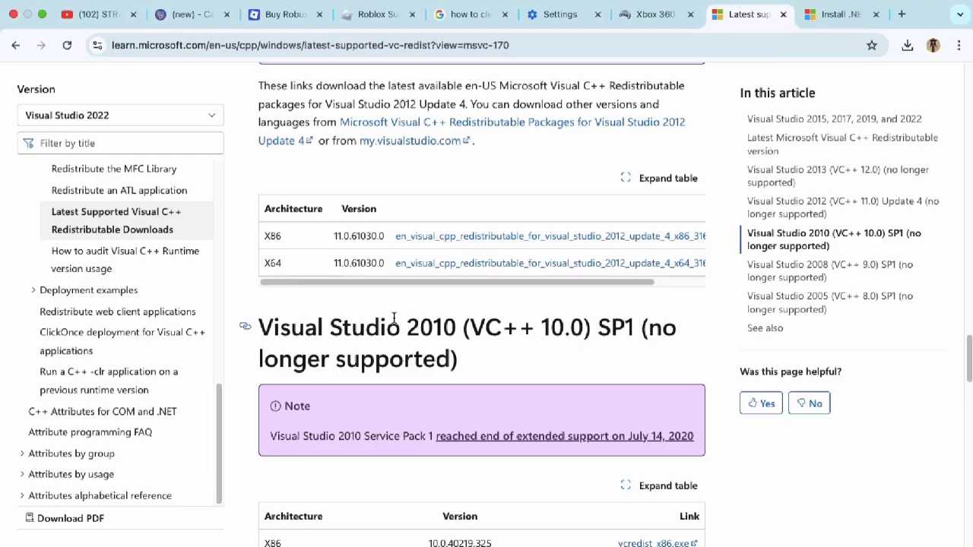
{"action": "scroll", "coordinate": [394, 317], "scroll_direction": "down", "scroll_amount": 1}
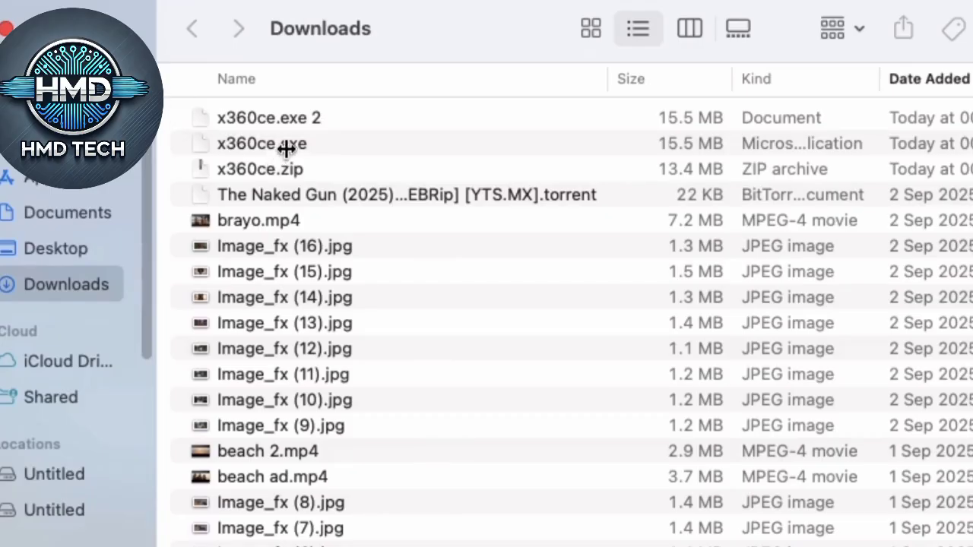
Show Get Info for the 15.5 MB x360ce.exe file in Downloads.
{"action": "right_click", "coordinate": [296, 142]}
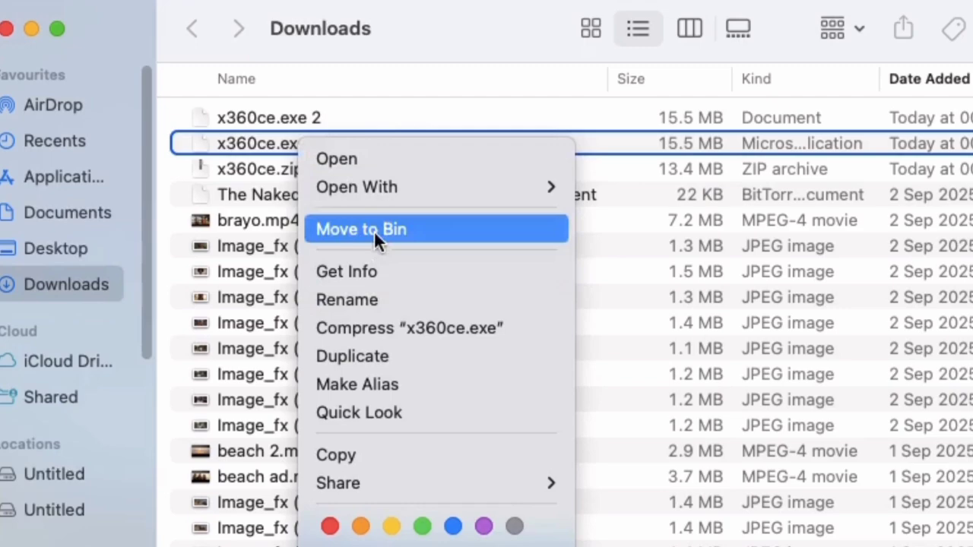
{"action": "left_click", "coordinate": [366, 273]}
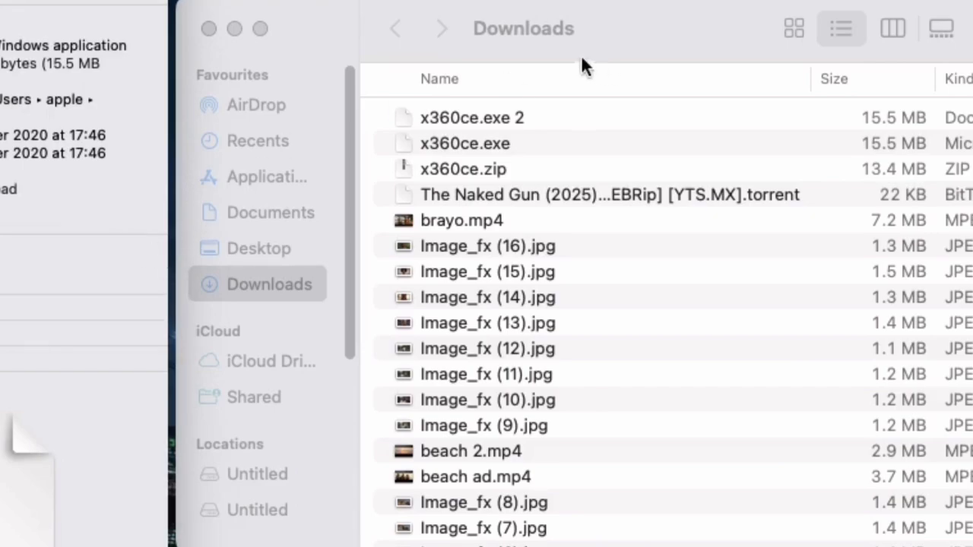
Return to the Visual C++ Redistributable article, then extract x360ce.zip, producing x360ce.exe 3.
{"action": "scroll", "coordinate": [184, 211], "scroll_direction": "down", "scroll_amount": 10}
{"action": "scroll", "coordinate": [190, 213], "scroll_direction": "down", "scroll_amount": 2}
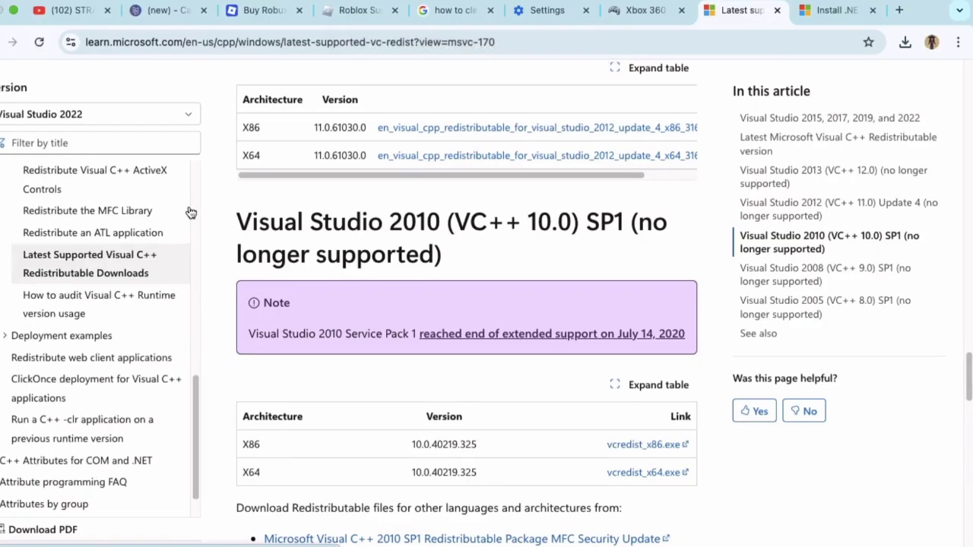
{"action": "left_click", "coordinate": [116, 259]}
{"action": "scroll", "coordinate": [380, 209], "scroll_direction": "down", "scroll_amount": 4}
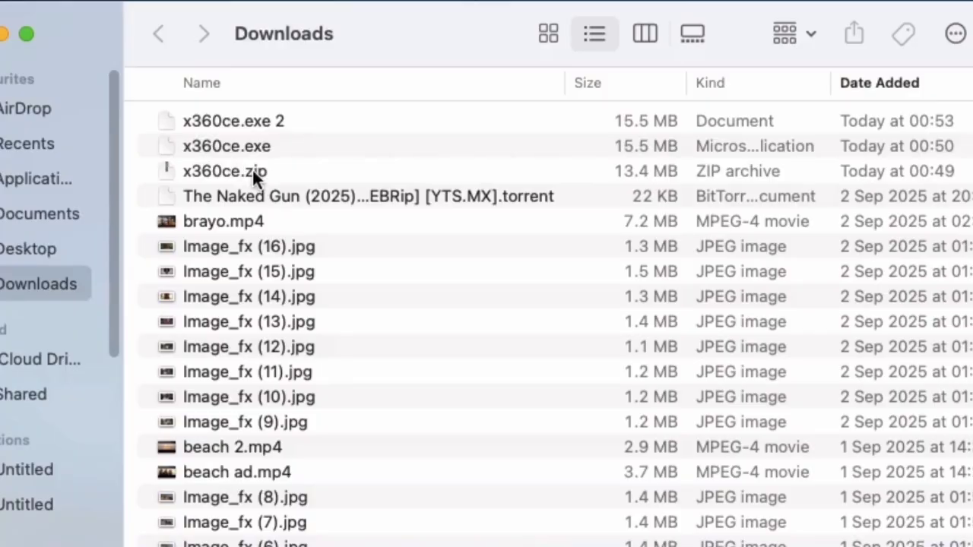
{"action": "double_click", "coordinate": [253, 171]}
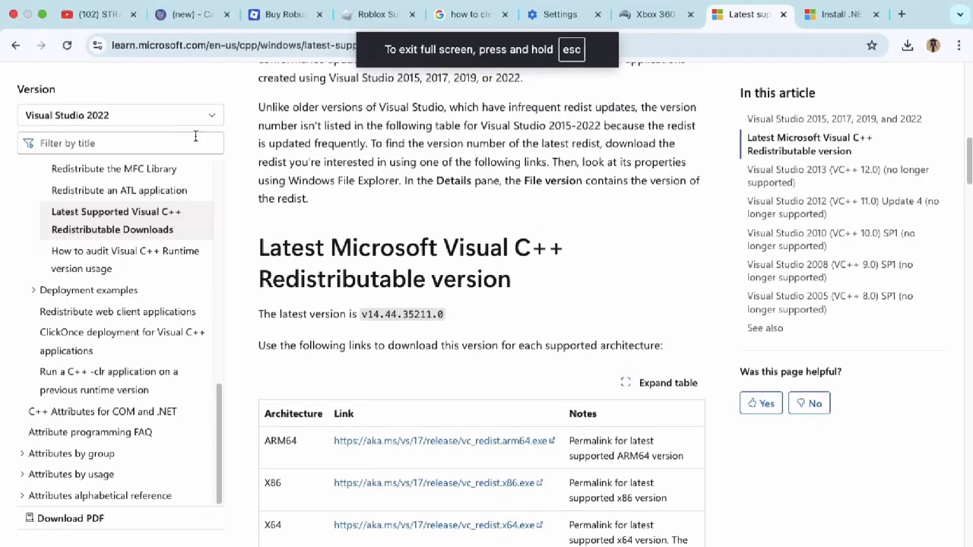
Scroll to the v14.44.35211.0 download table with ARM64, X86 and X64 links.
{"action": "scroll", "coordinate": [196, 136], "scroll_direction": "down", "scroll_amount": 3}
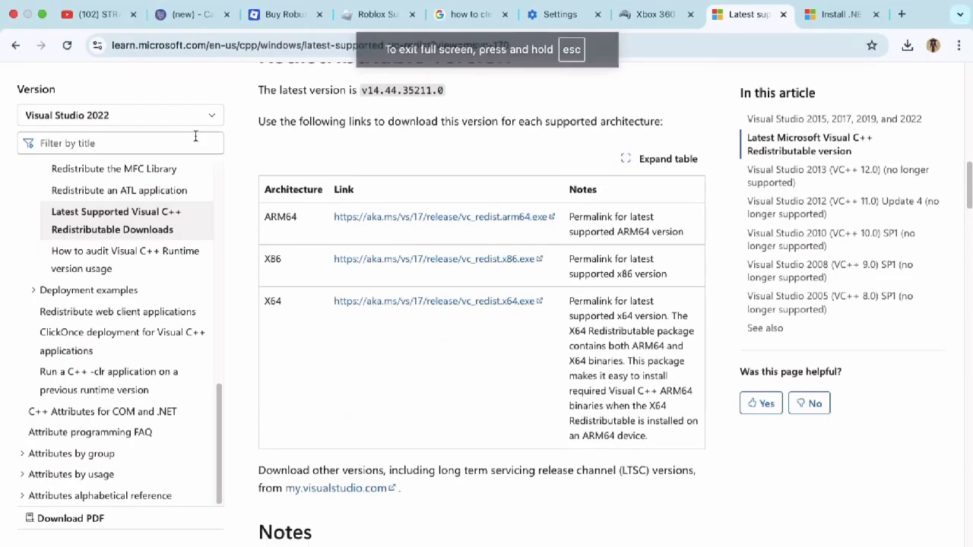
{"action": "scroll", "coordinate": [196, 135], "scroll_direction": "down", "scroll_amount": 1}
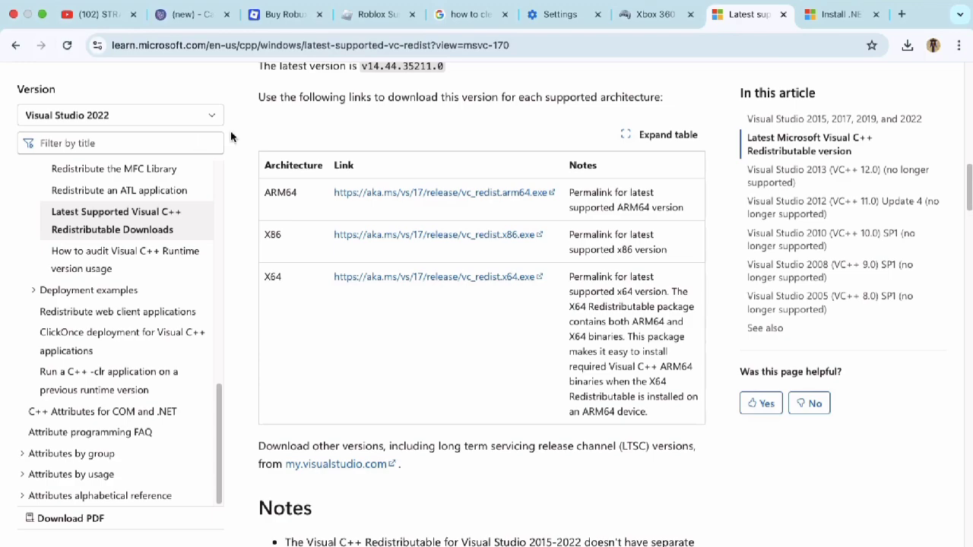
{"action": "scroll", "coordinate": [195, 136], "scroll_direction": "up", "scroll_amount": 2}
{"action": "scroll", "coordinate": [195, 136], "scroll_direction": "up", "scroll_amount": 1}
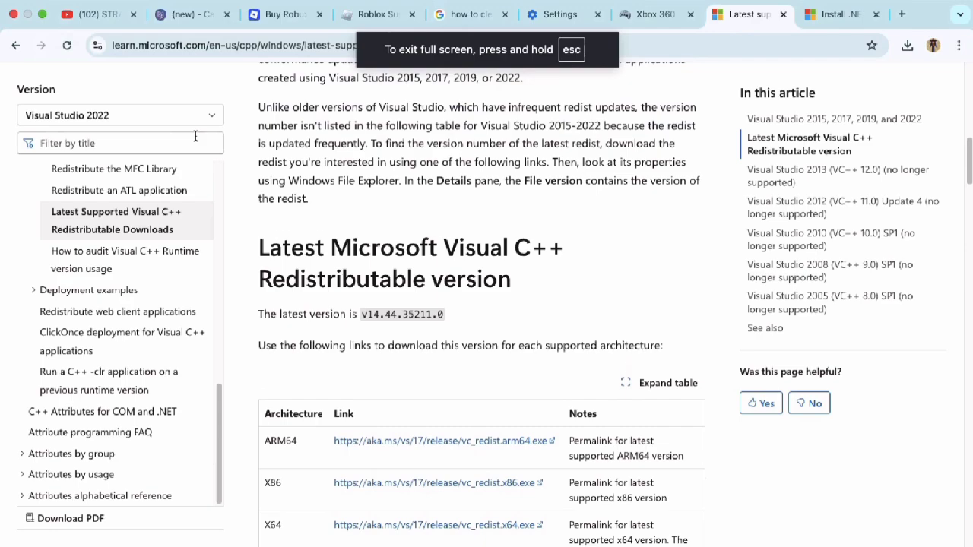
{"action": "scroll", "coordinate": [196, 135], "scroll_direction": "down", "scroll_amount": 2}
{"action": "scroll", "coordinate": [196, 136], "scroll_direction": "down", "scroll_amount": 1}
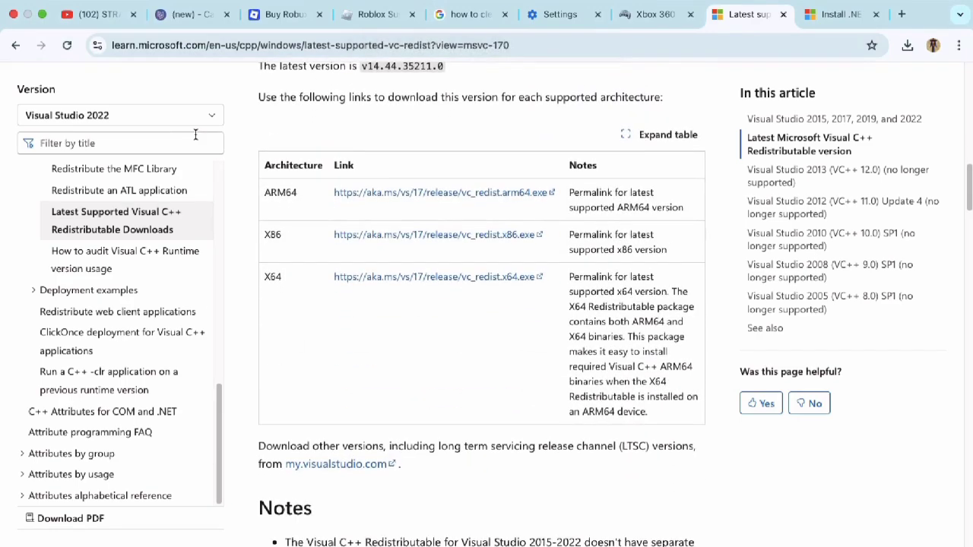